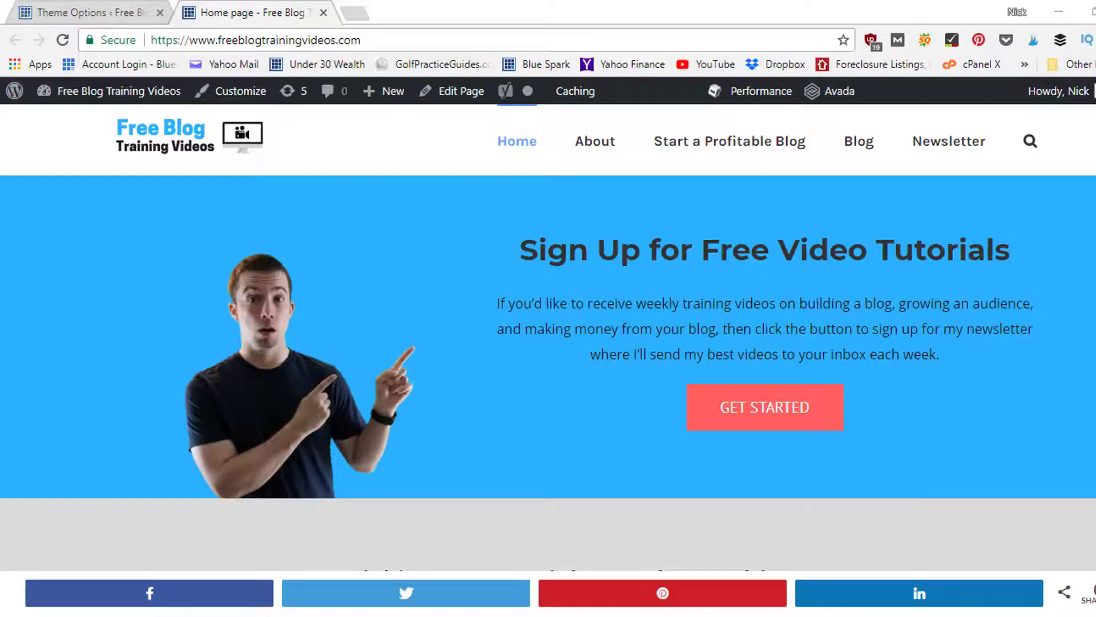
Scroll the home page down to its footer credit 'Copyright 2012 - 2017 Avada | All Rights Reserved'
scroll(548, 358, down, 20)
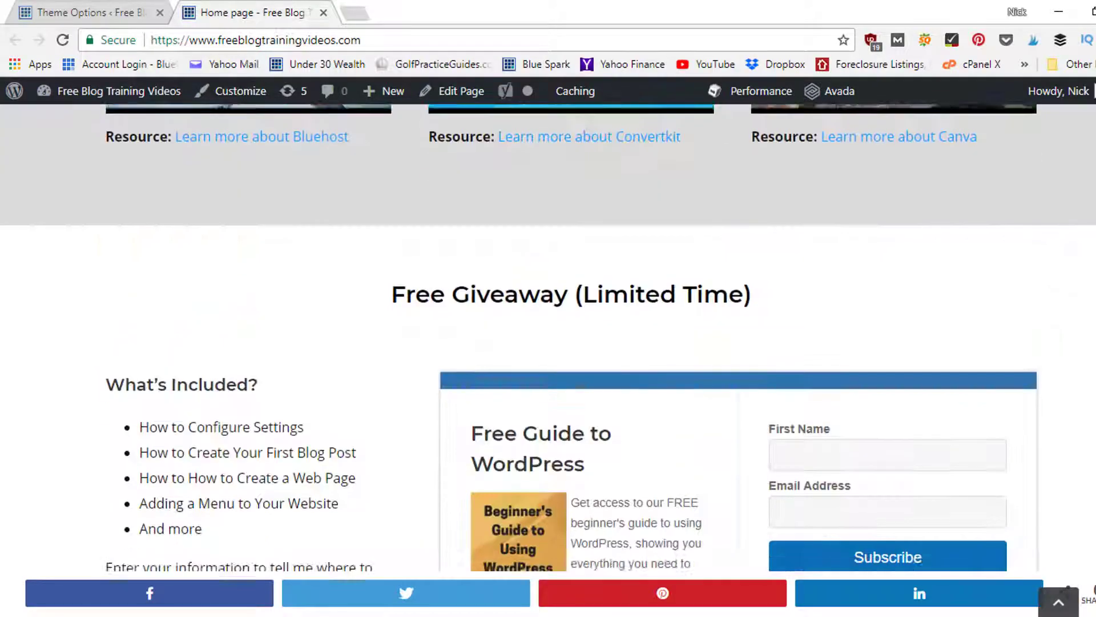
scroll(548, 358, down, 18)
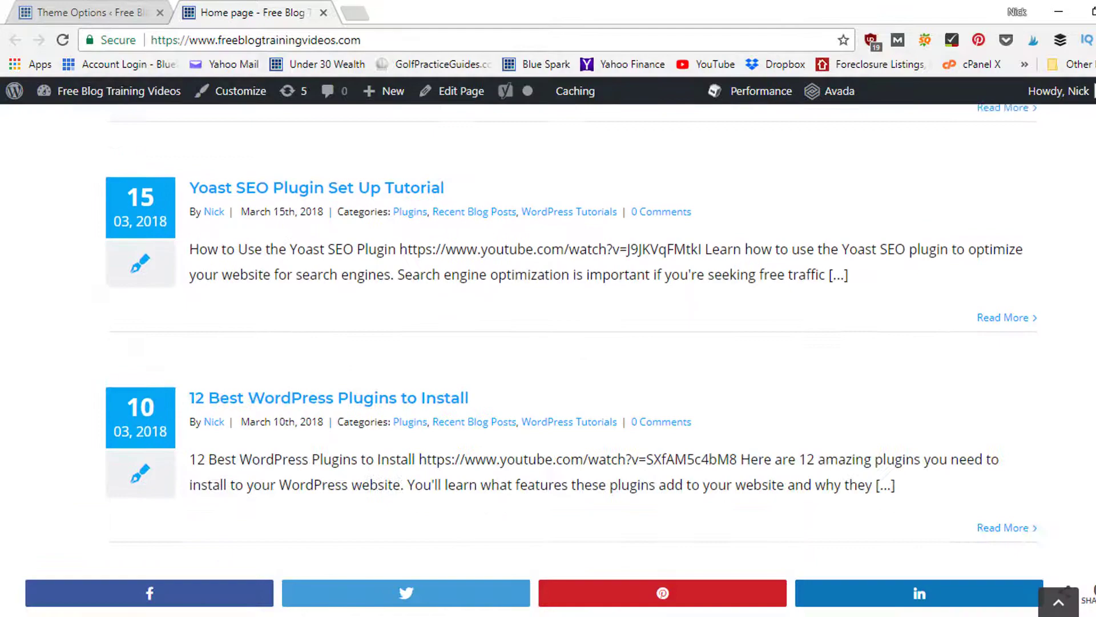
scroll(549, 358, down, 12)
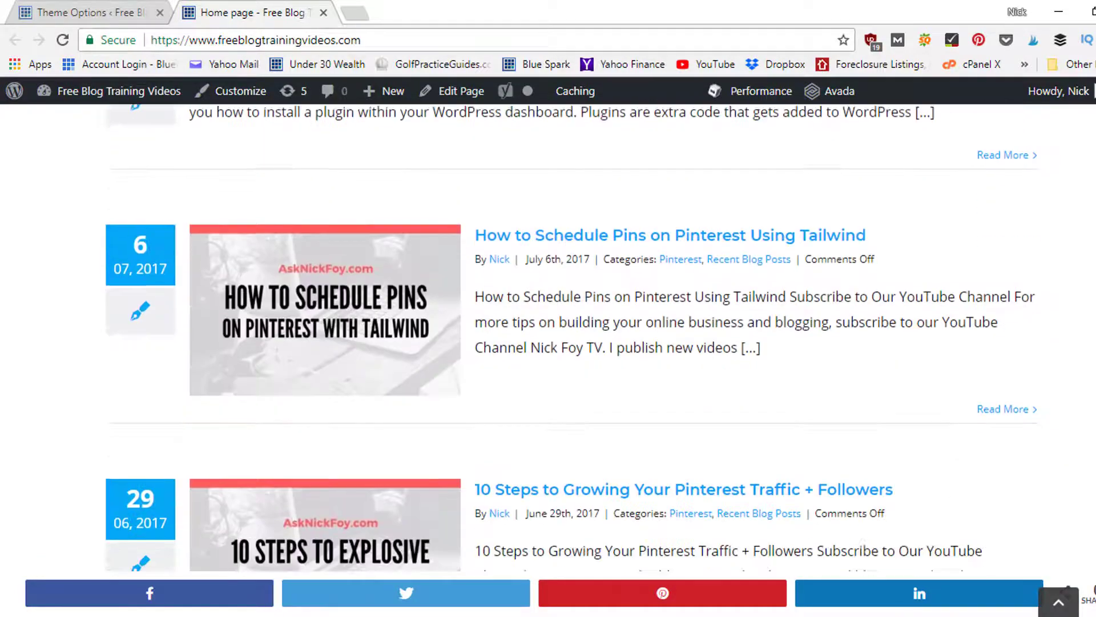
scroll(549, 358, down, 6)
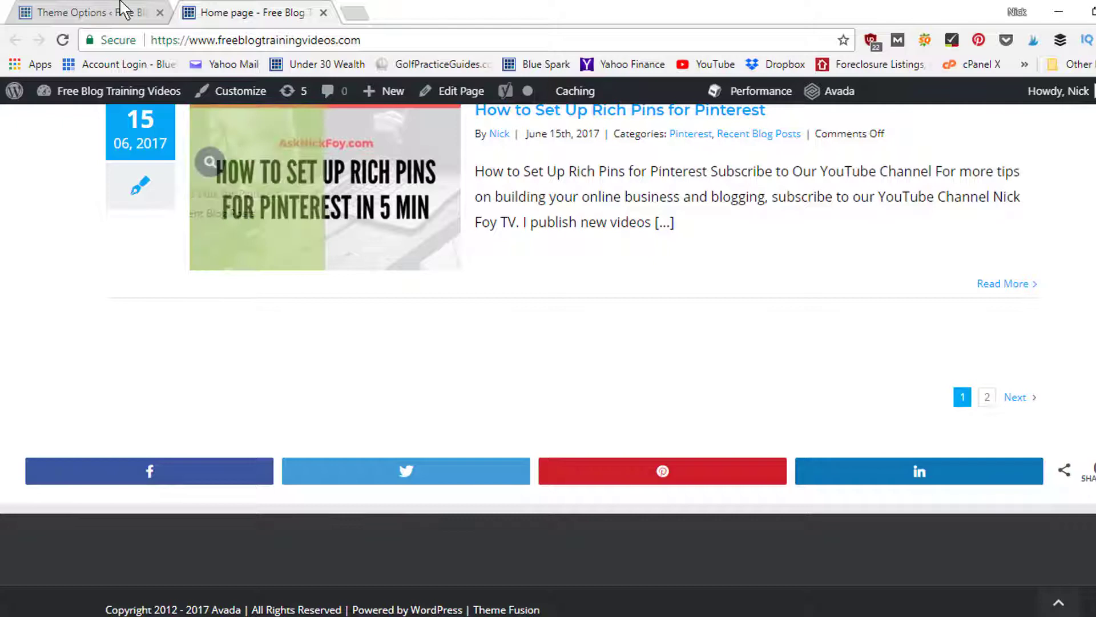
View Avada's Footer Content settings (widgets on, 4 columns), glance at the home page, then return
click(100, 12)
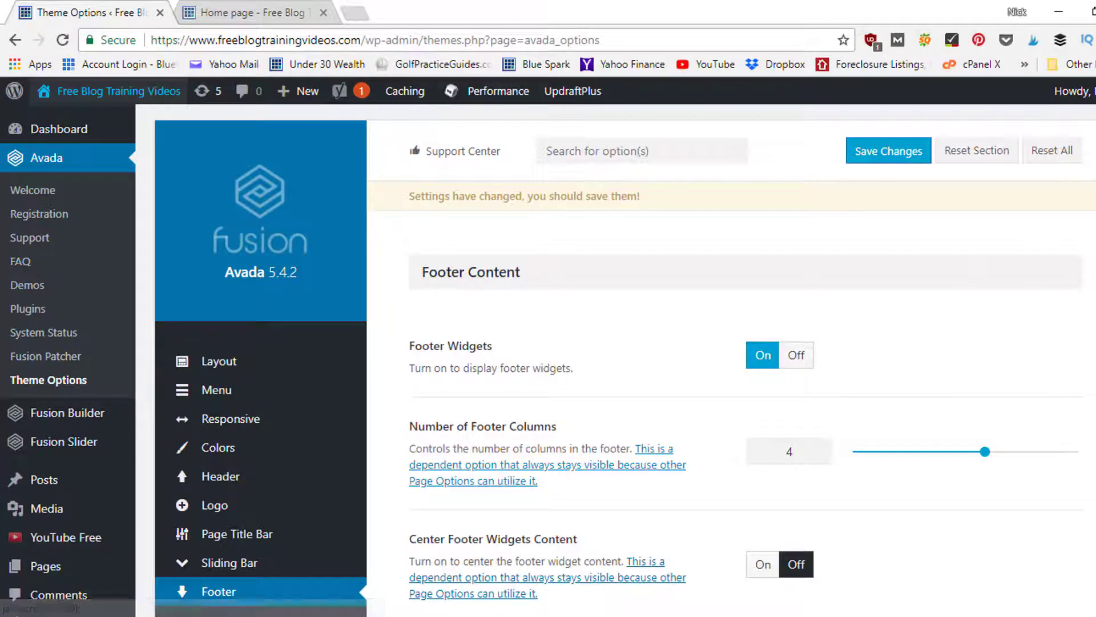
scroll(313, 344, down, 1)
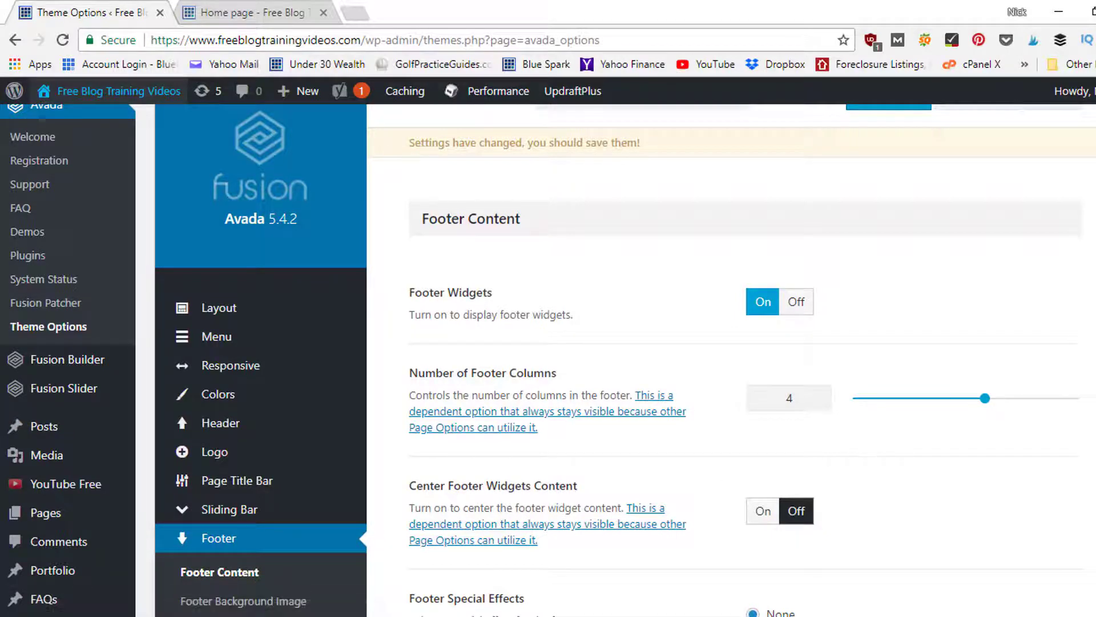
scroll(548, 358, down, 1)
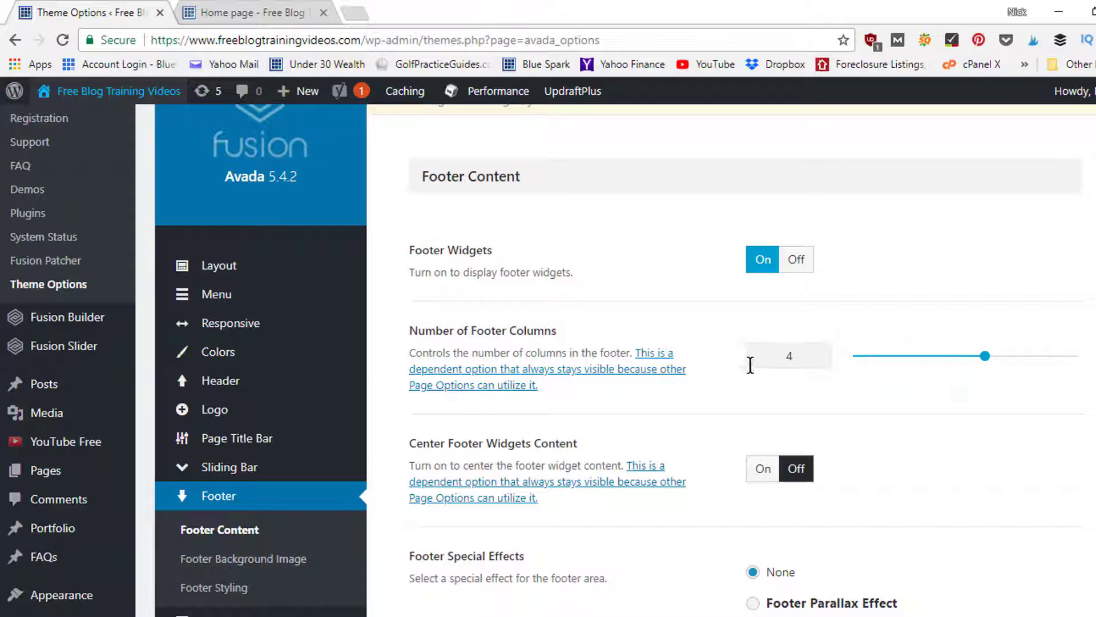
click(245, 14)
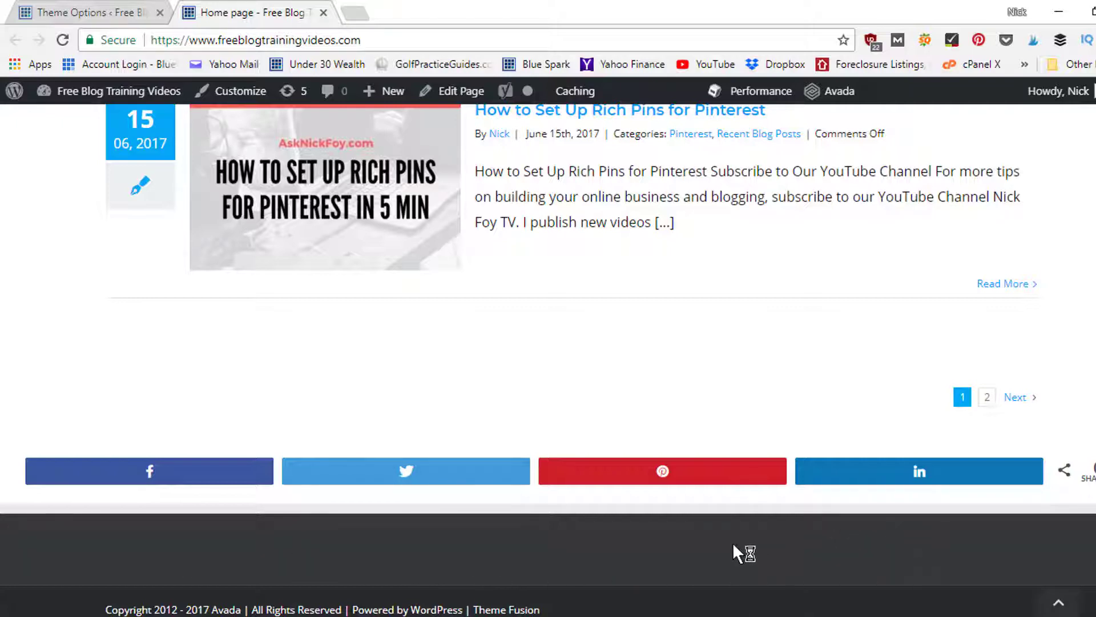
click(132, 13)
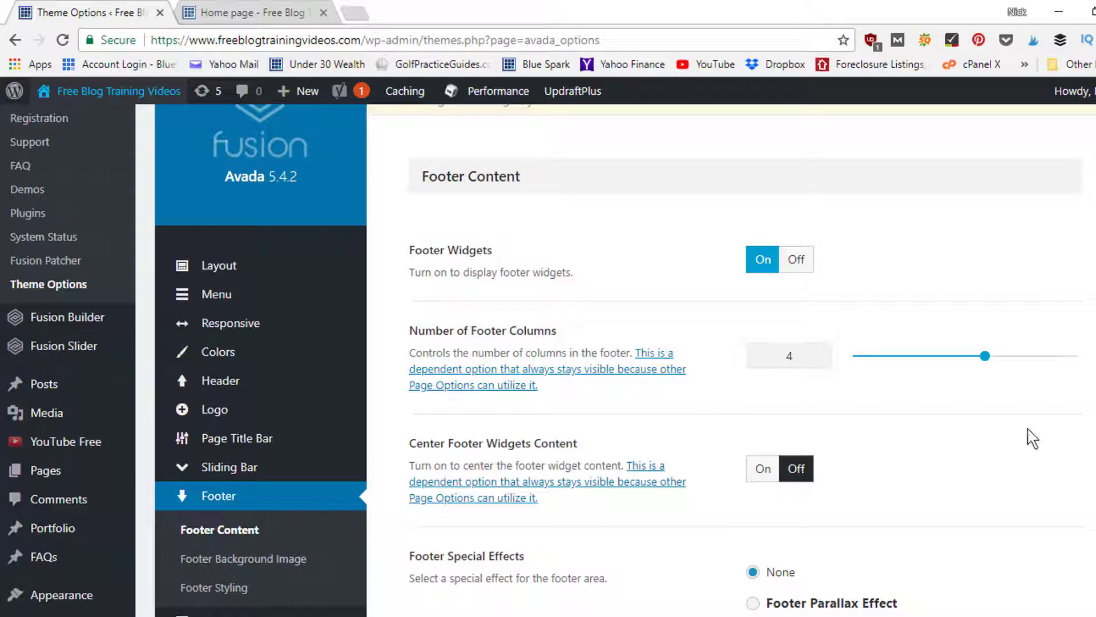
Review Footer Widgets, Number of Footer Columns (4), centered content and Footer Special Effects options
scroll(731, 360, down, 4)
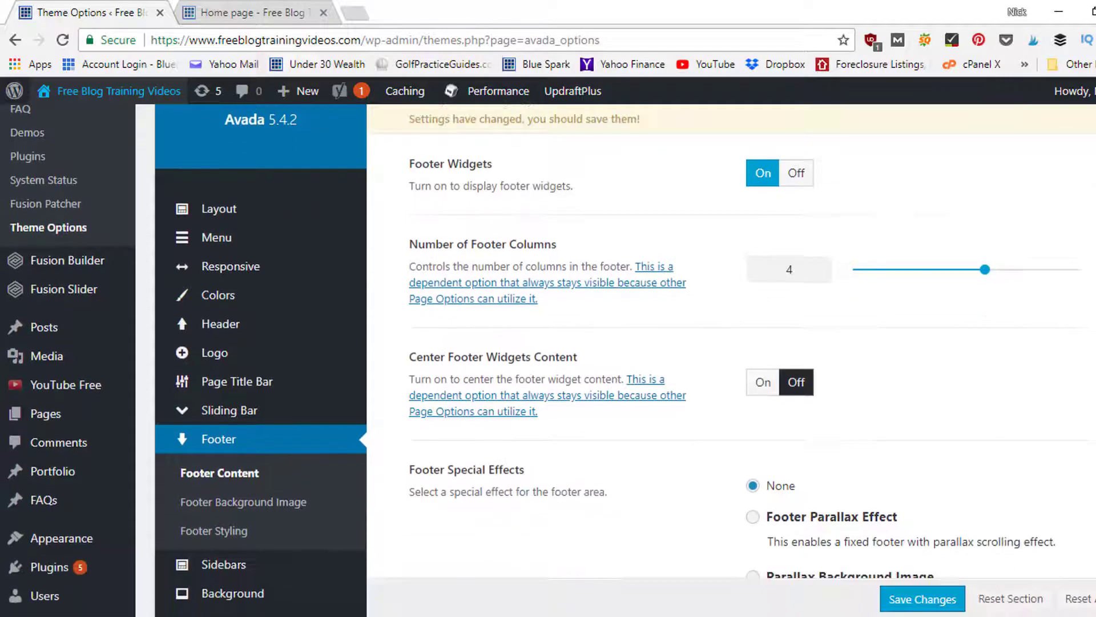
scroll(791, 314, down, 2)
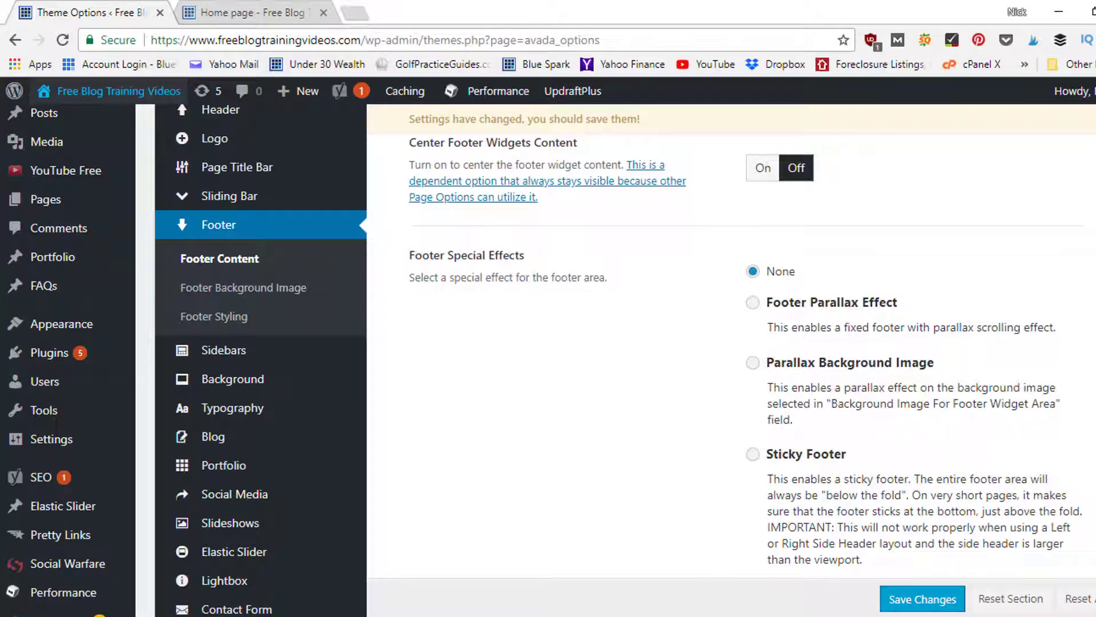
scroll(617, 354, down, 4)
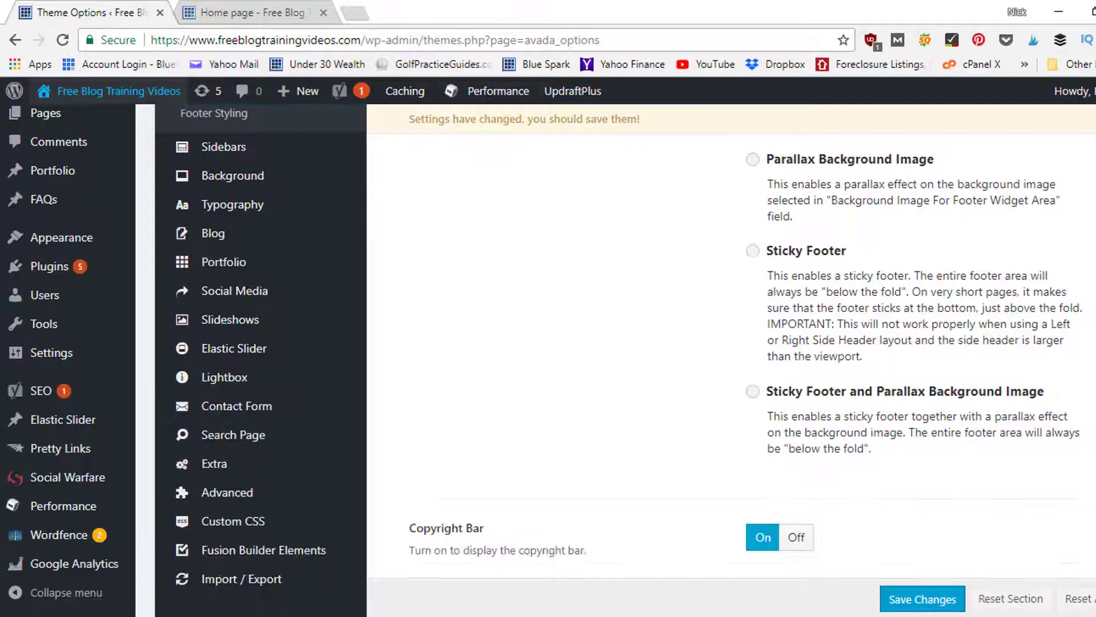
scroll(617, 354, down, 4)
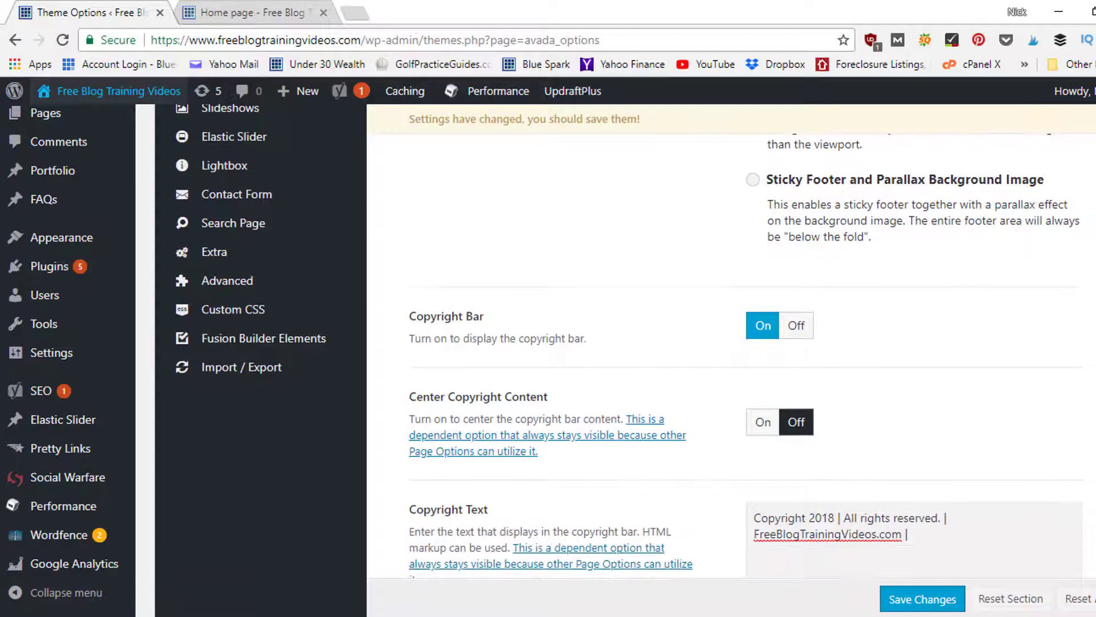
scroll(629, 354, down, 1)
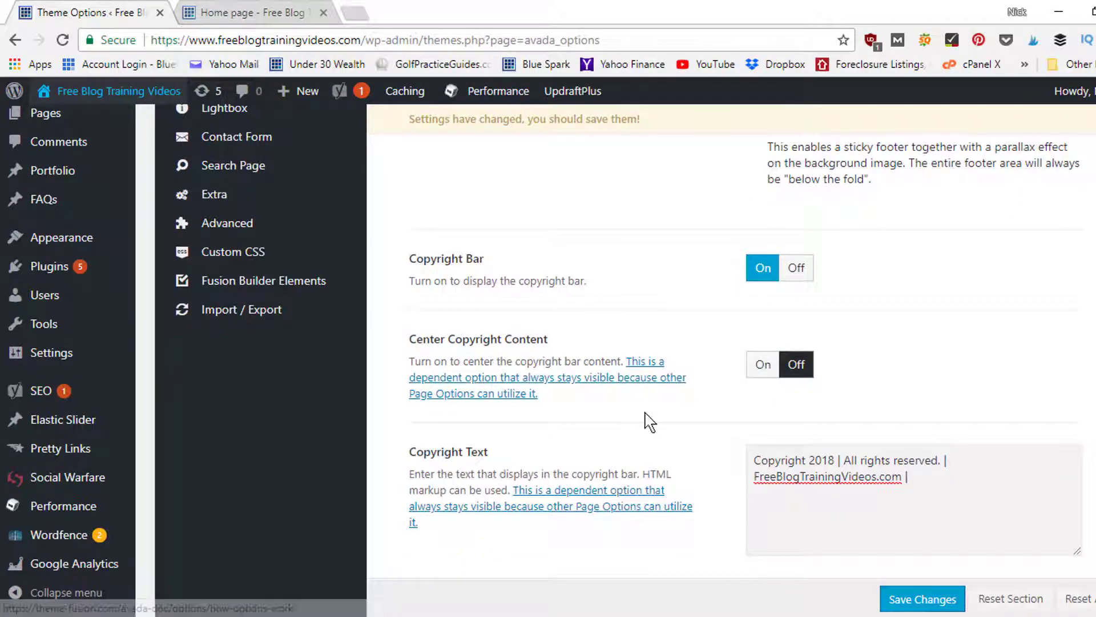
scroll(625, 359, up, 10)
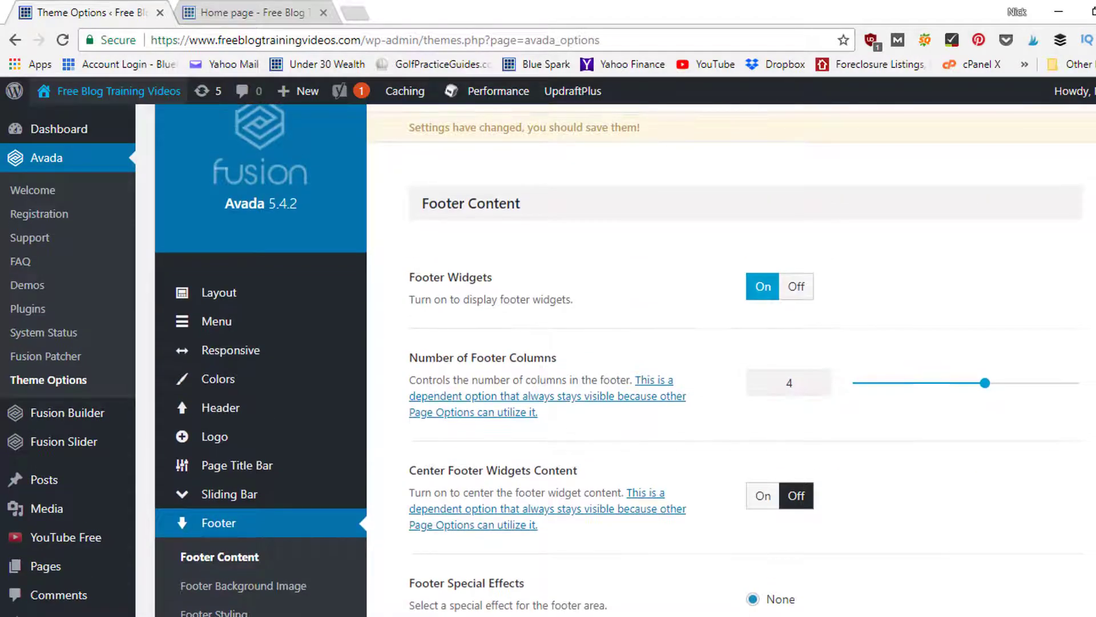
scroll(485, 323, up, 2)
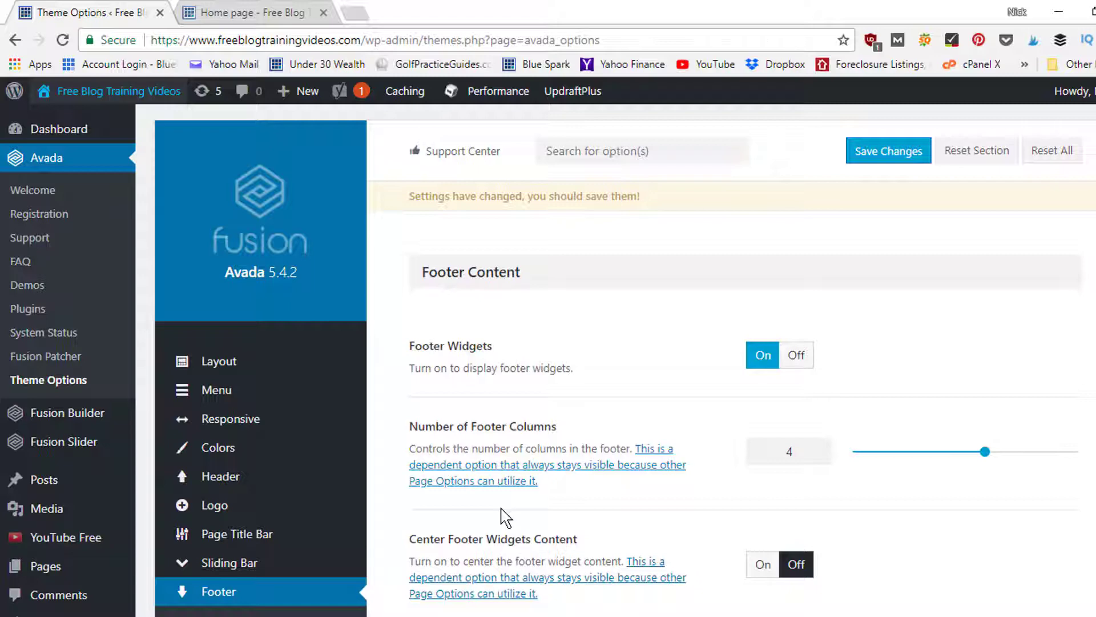
scroll(541, 417, down, 5)
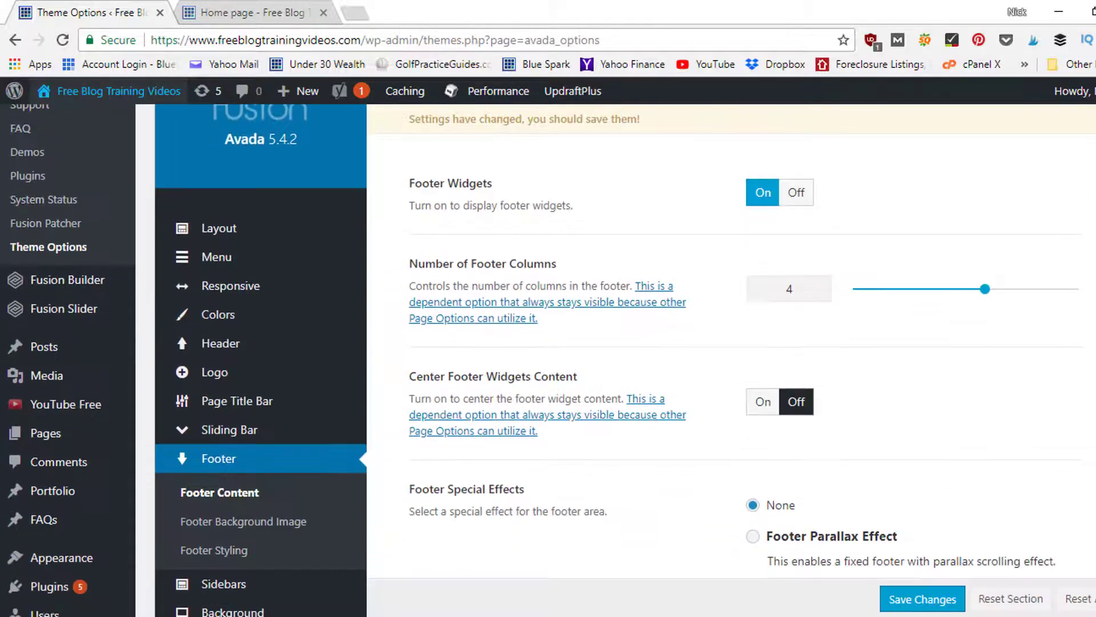
Go to Appearance > Widgets, leaving Theme Options without saving
mouse_move(85, 438)
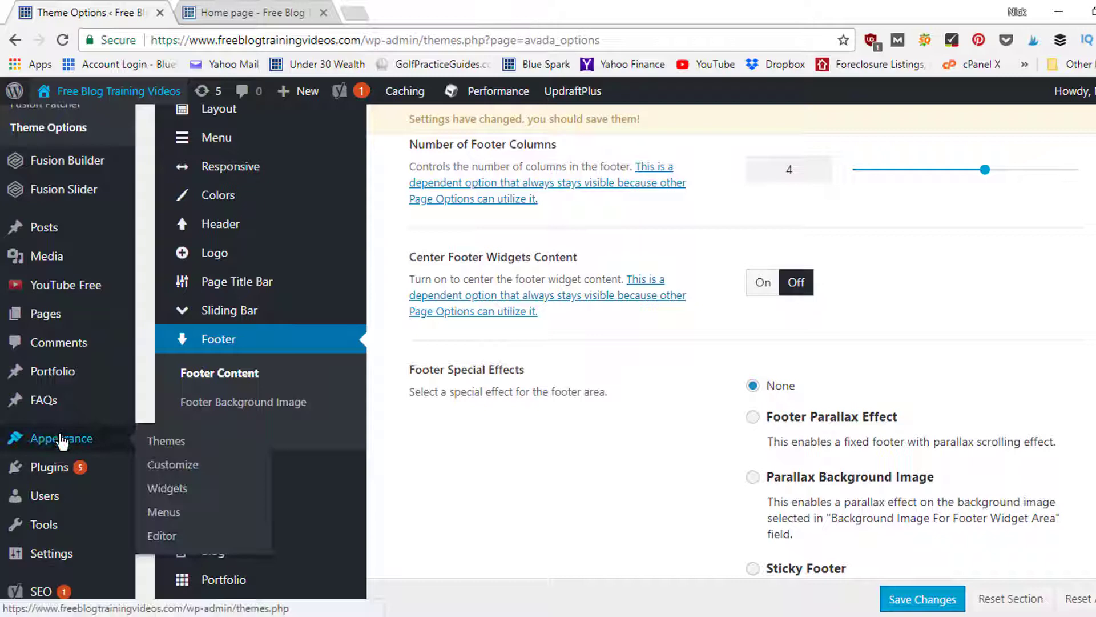
click(181, 491)
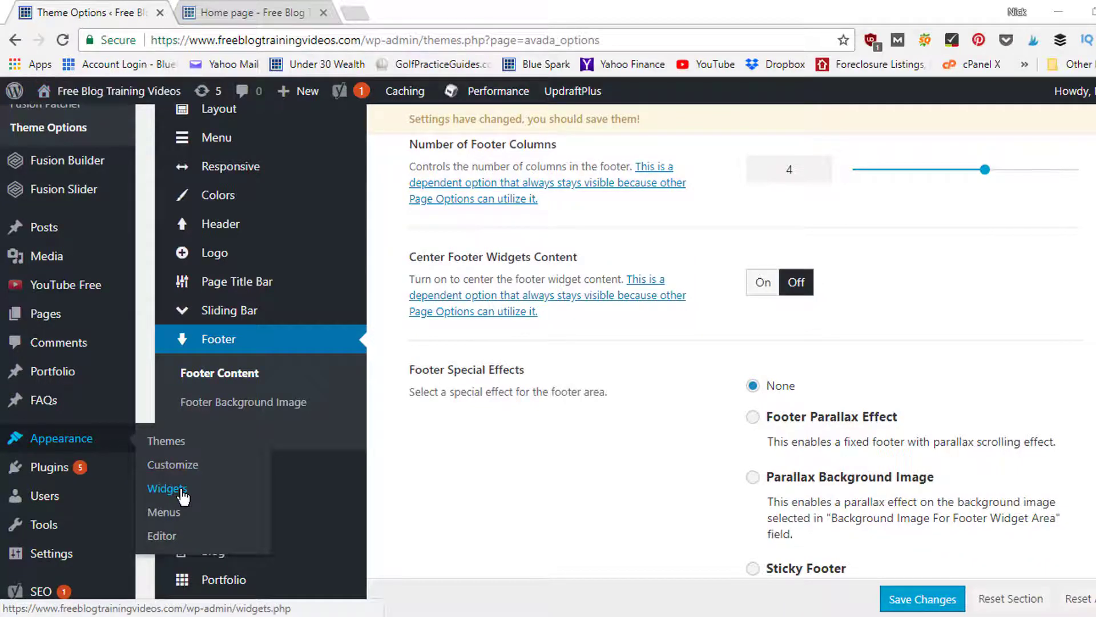
click(645, 133)
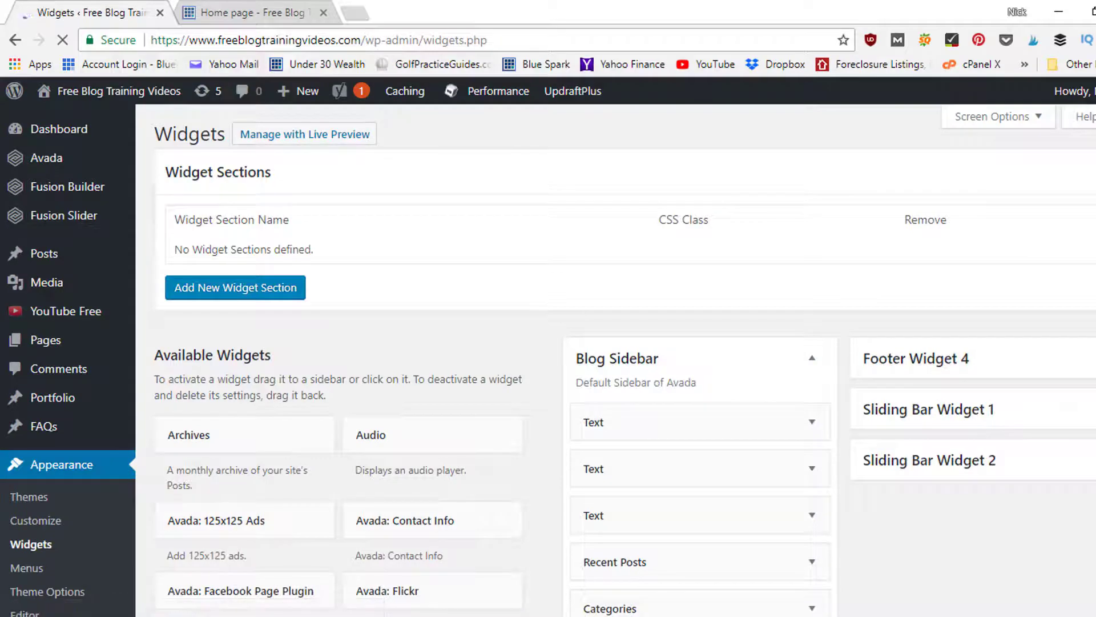
Look over the available widgets and the Footer Widget 1, 2 and 3 areas
scroll(968, 166, down, 2)
scroll(1079, 213, down, 1)
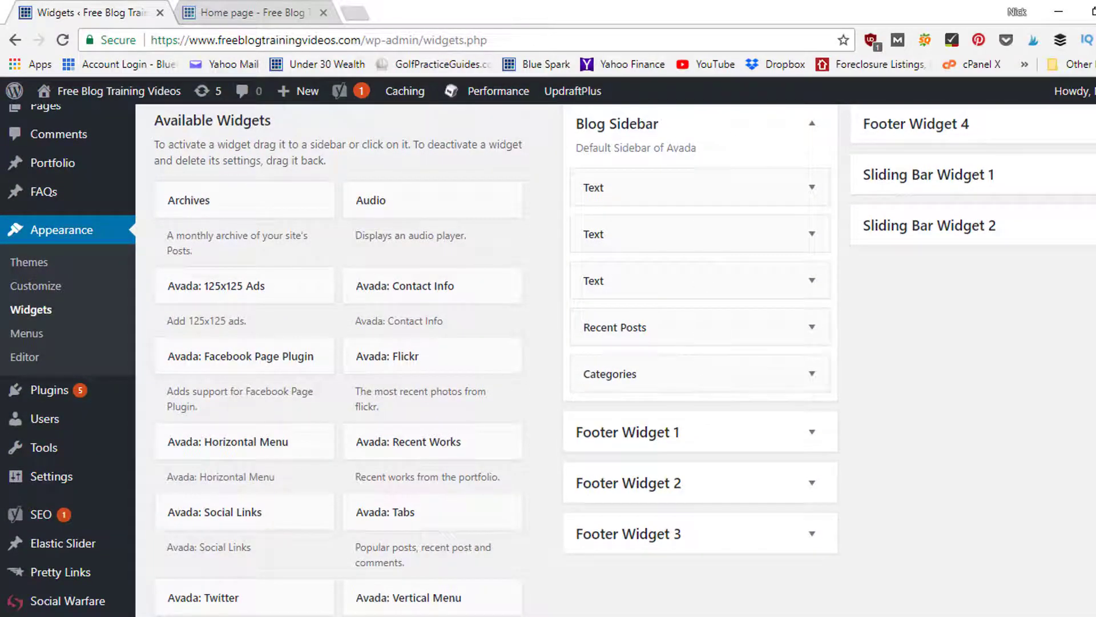
scroll(799, 444, down, 1)
scroll(799, 445, up, 1)
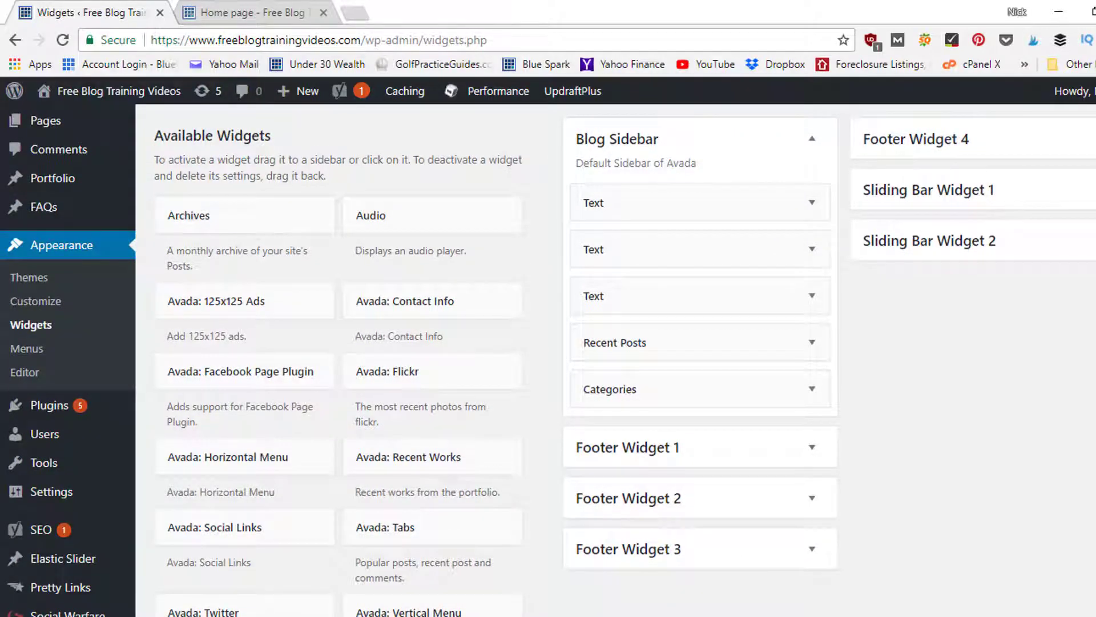
scroll(548, 360, down, 1)
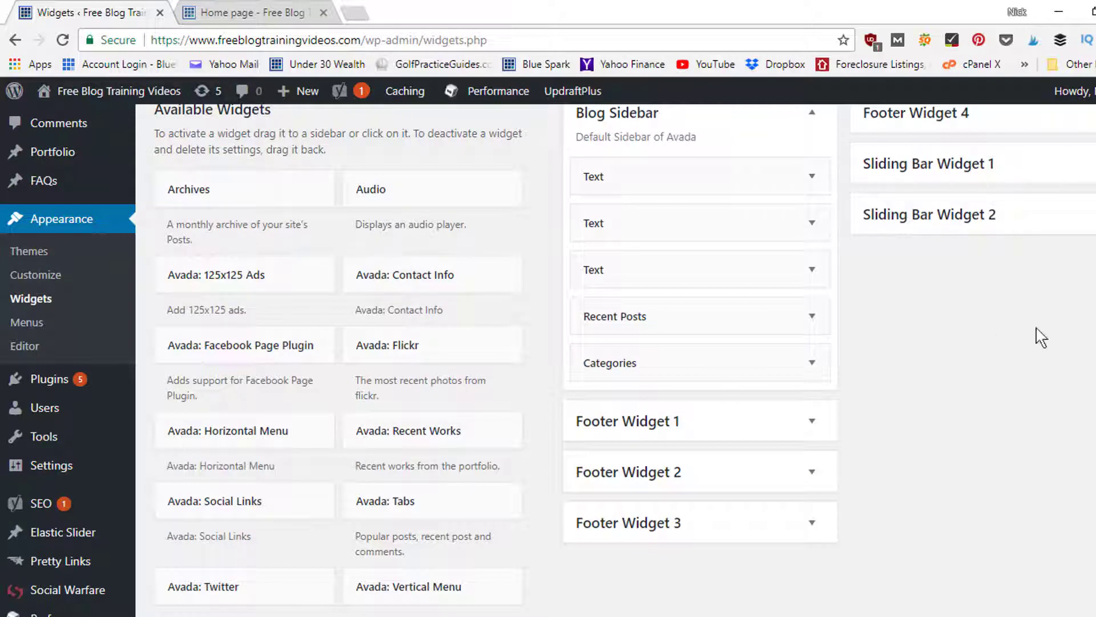
scroll(549, 360, down, 4)
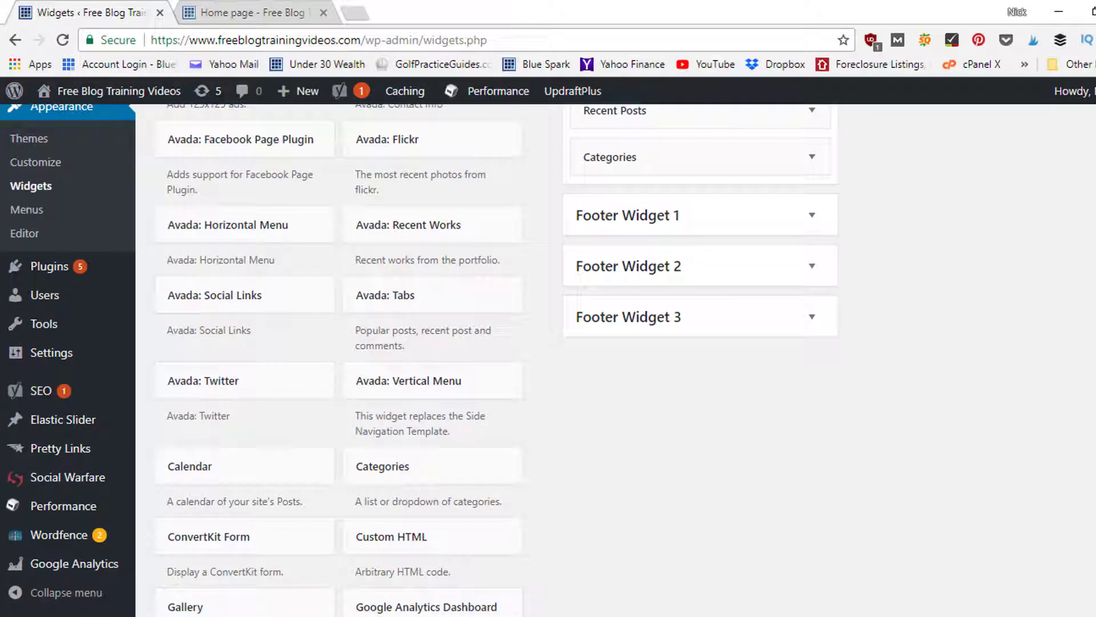
scroll(548, 360, down, 7)
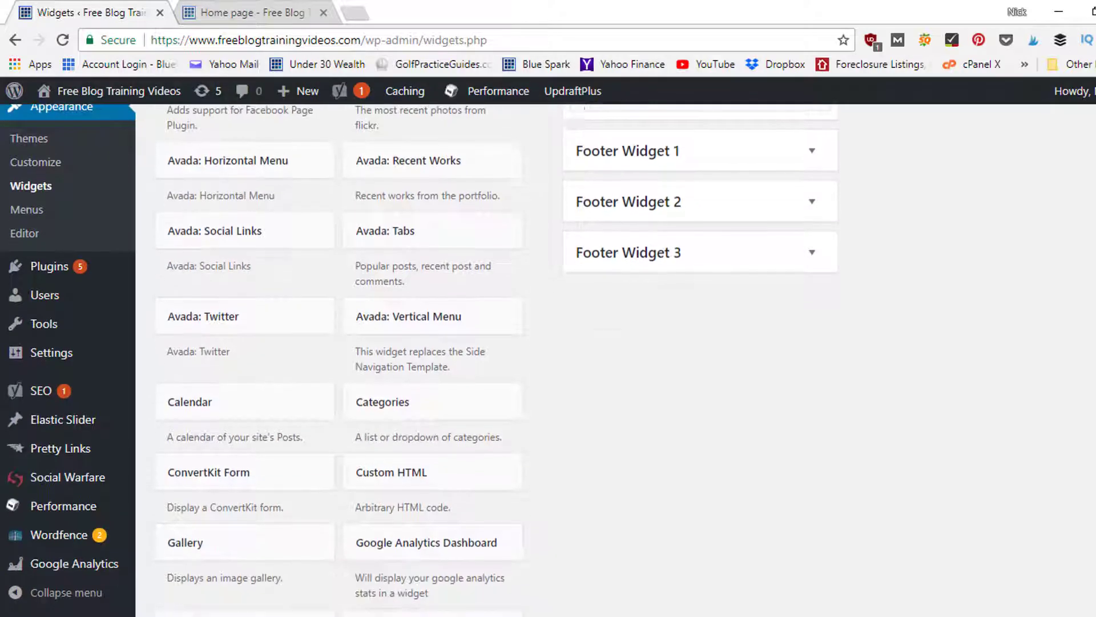
scroll(548, 359, down, 2)
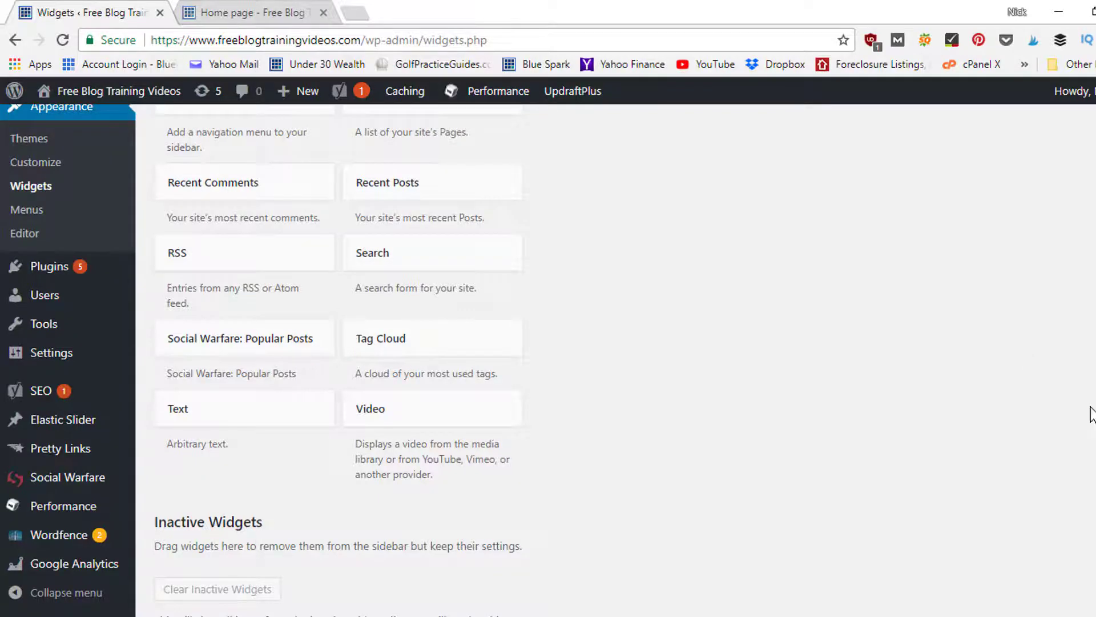
scroll(1091, 416, up, 3)
Expand and collapse Footer Widget 1 to confirm it's empty, then return to the home page
scroll(785, 433, up, 8)
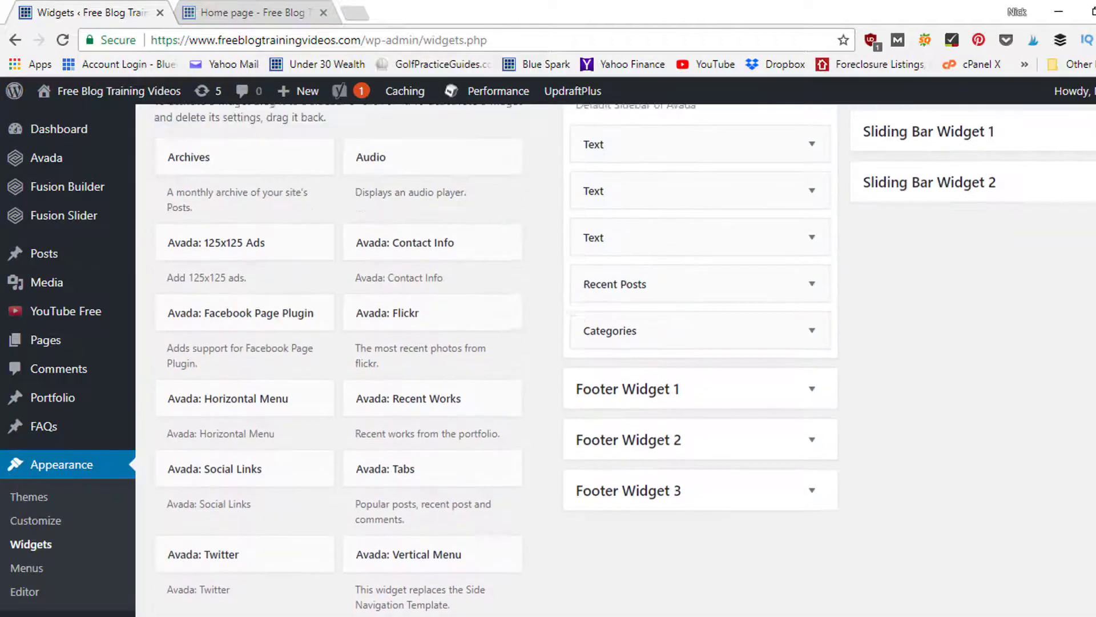
click(811, 398)
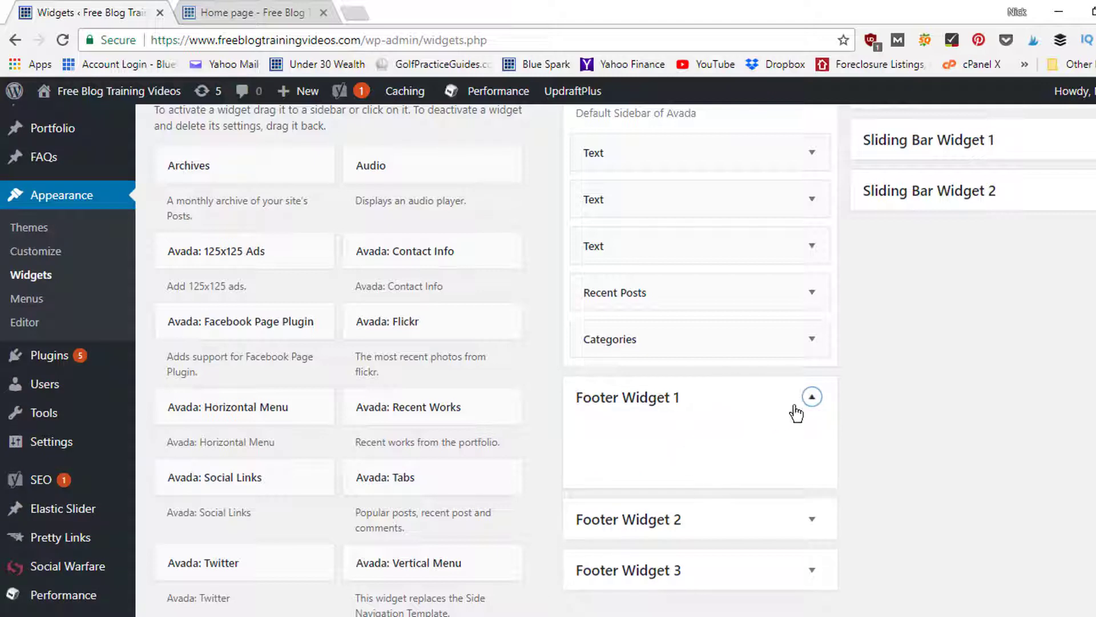
click(813, 403)
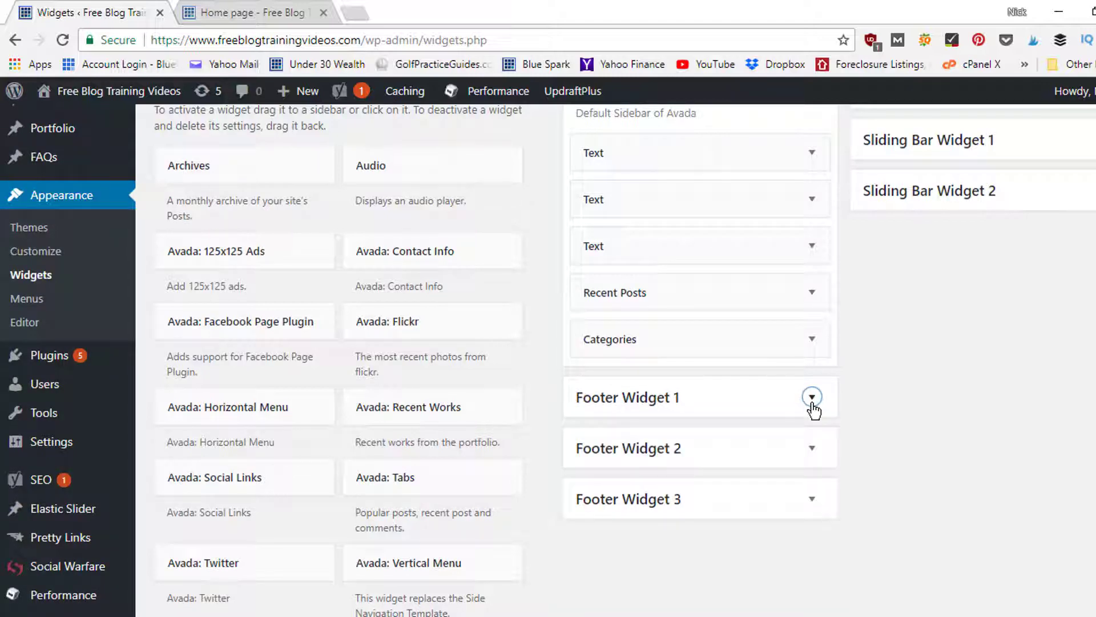
click(296, 12)
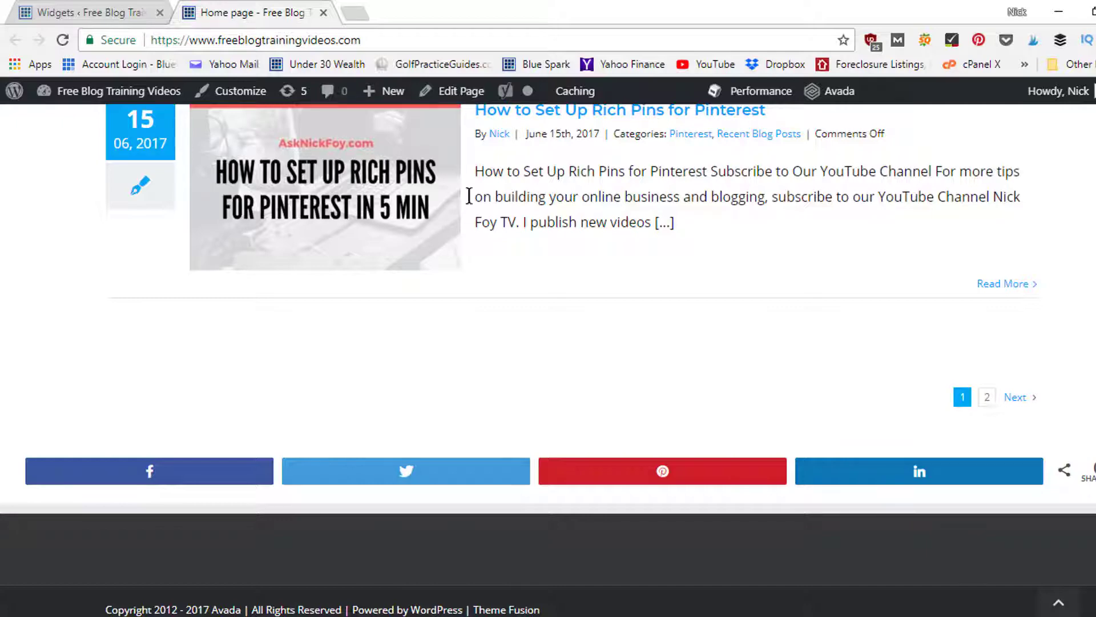
click(60, 12)
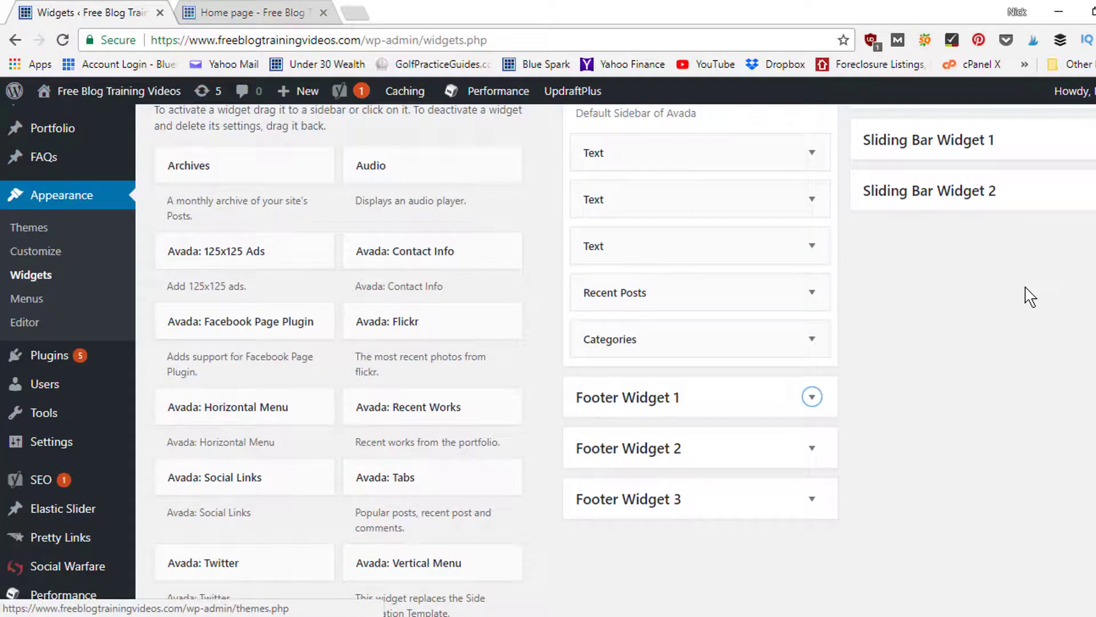
scroll(1030, 297, up, 5)
mouse_move(73, 165)
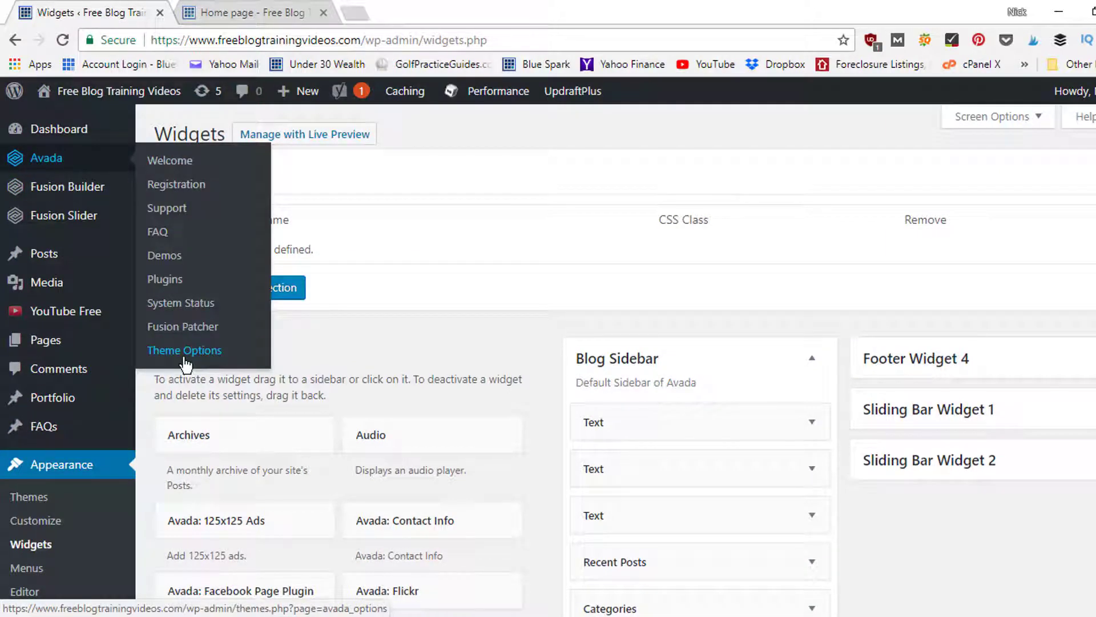
click(227, 12)
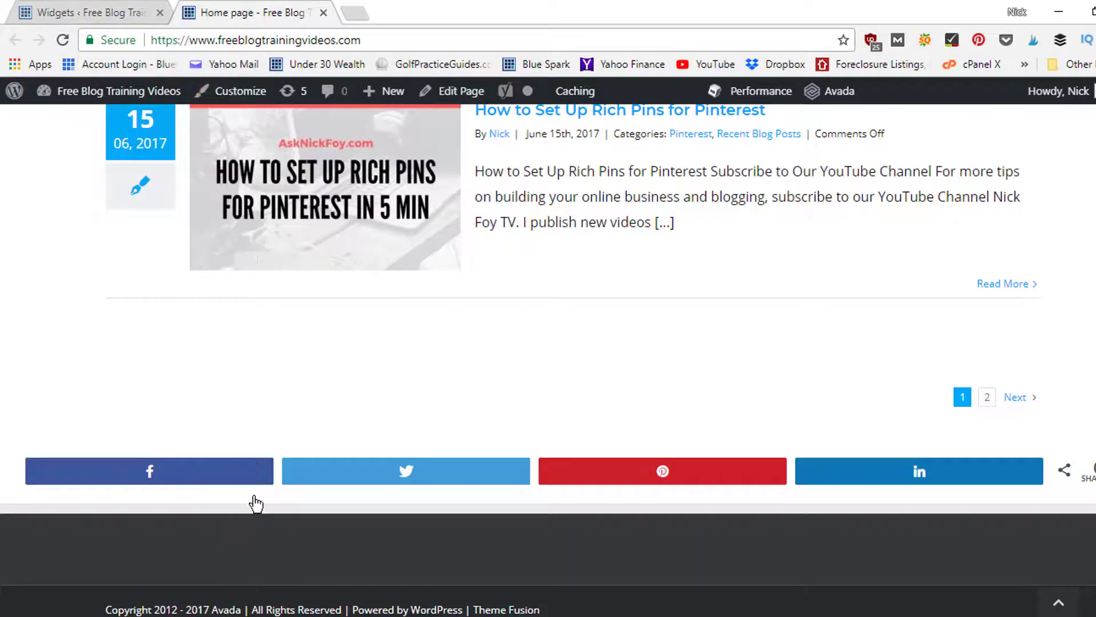